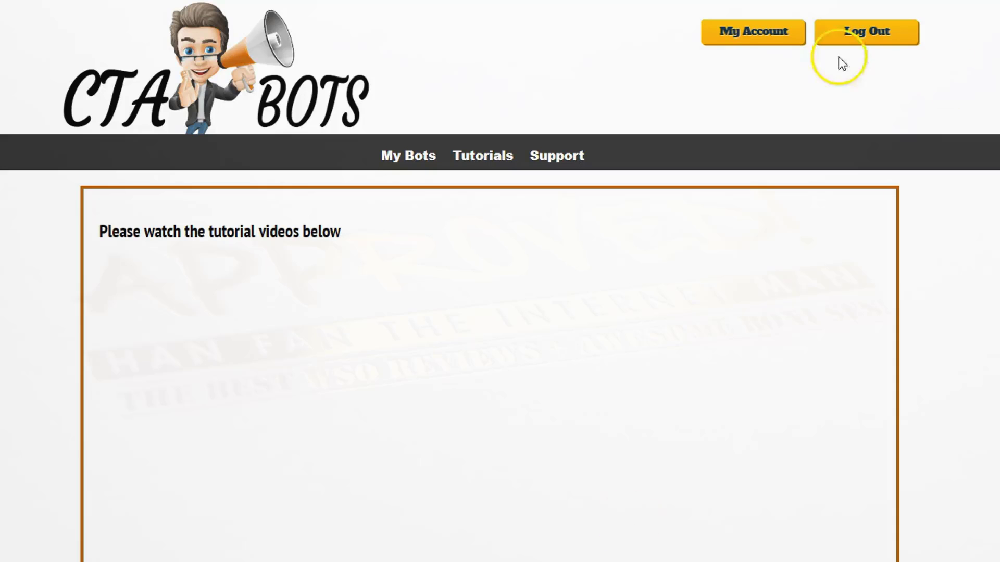
Step: Review the account settings and the time zone offset map, then close the account dialog
click(756, 39)
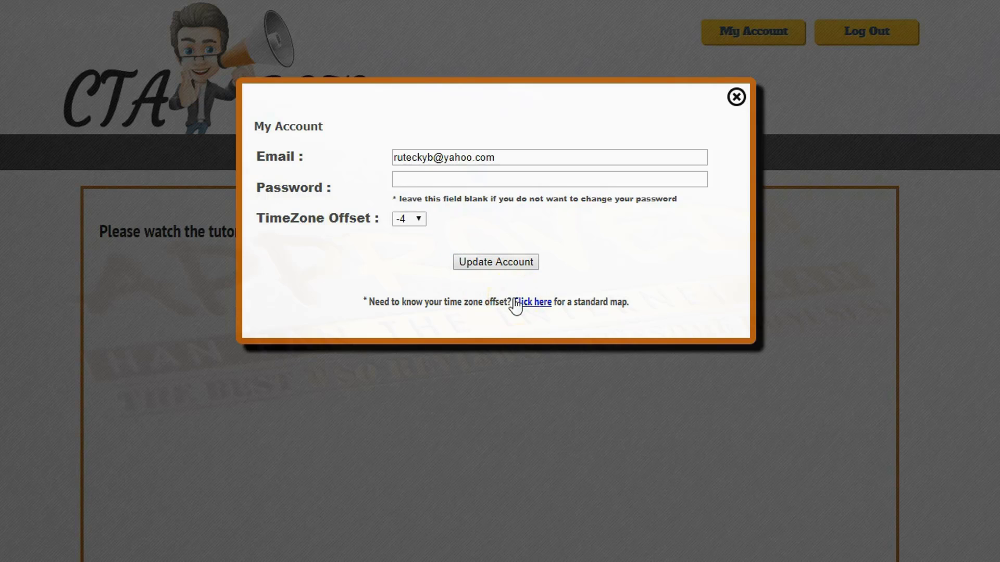
click(534, 308)
click(736, 98)
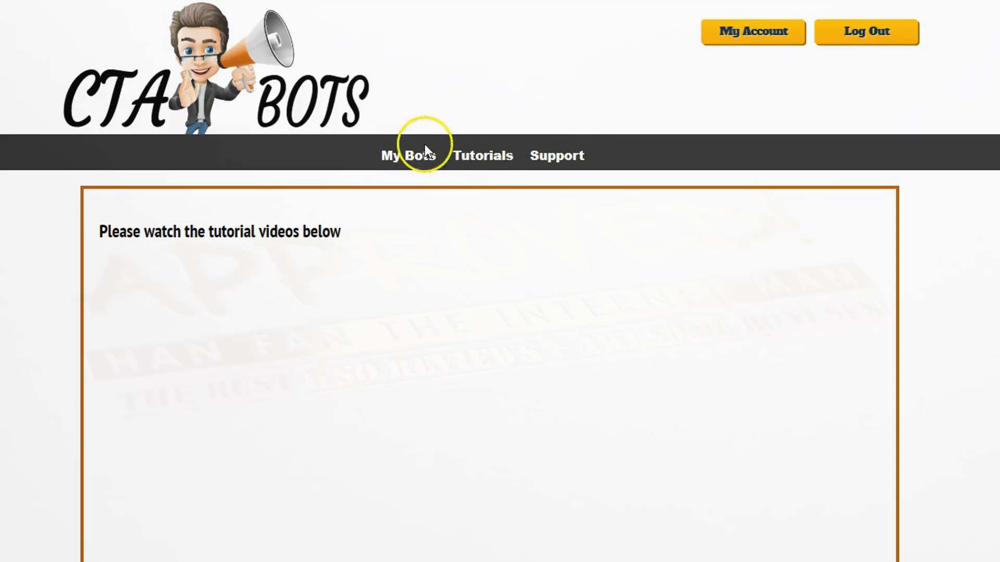
Step: Create a new bot named "First Test -" in the bot list
click(408, 162)
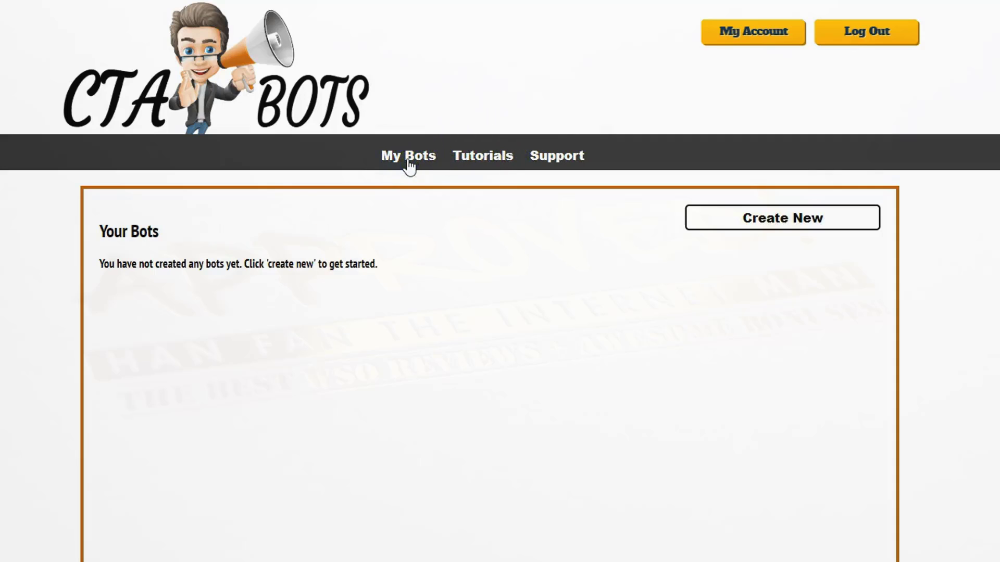
click(776, 228)
click(374, 166)
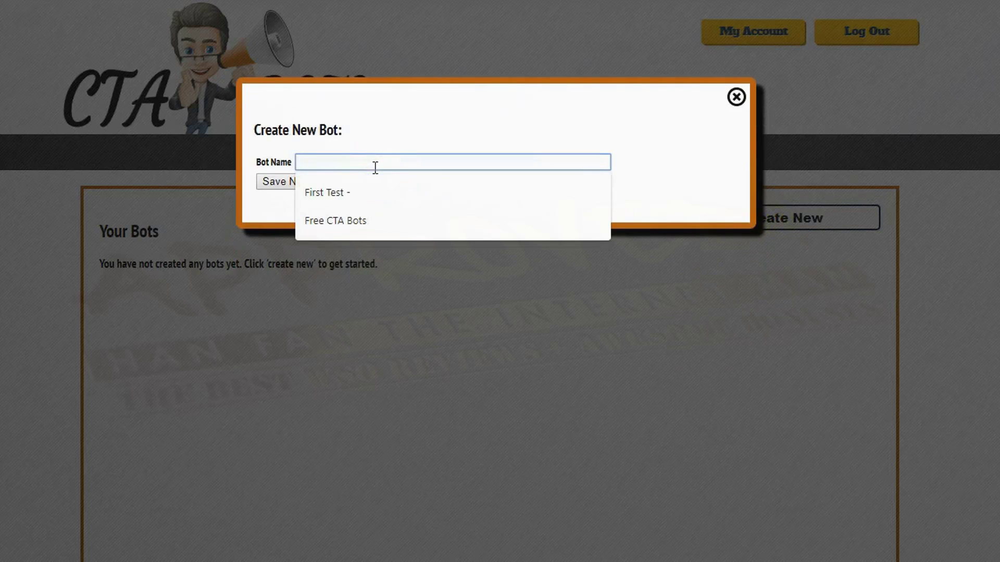
click(346, 186)
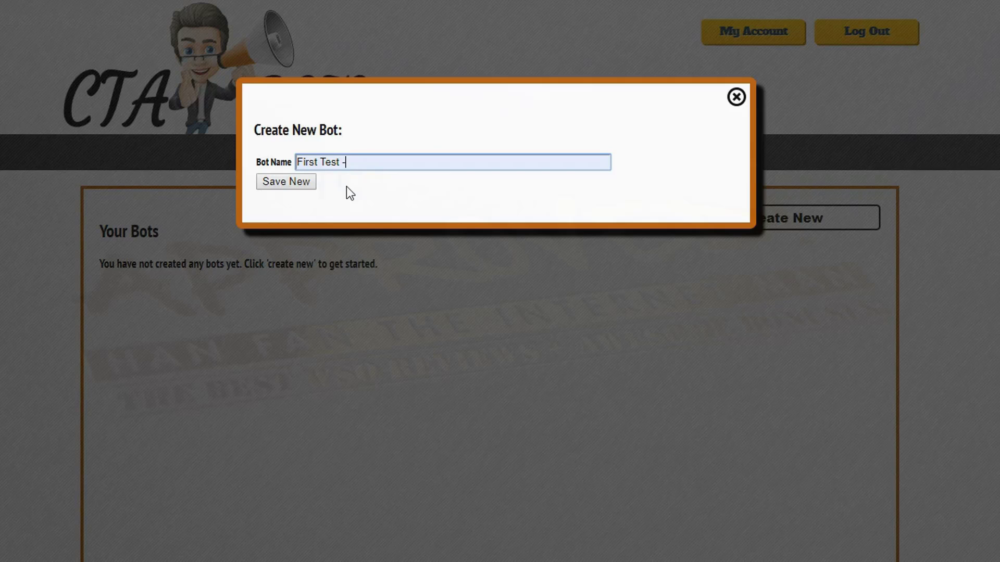
click(296, 185)
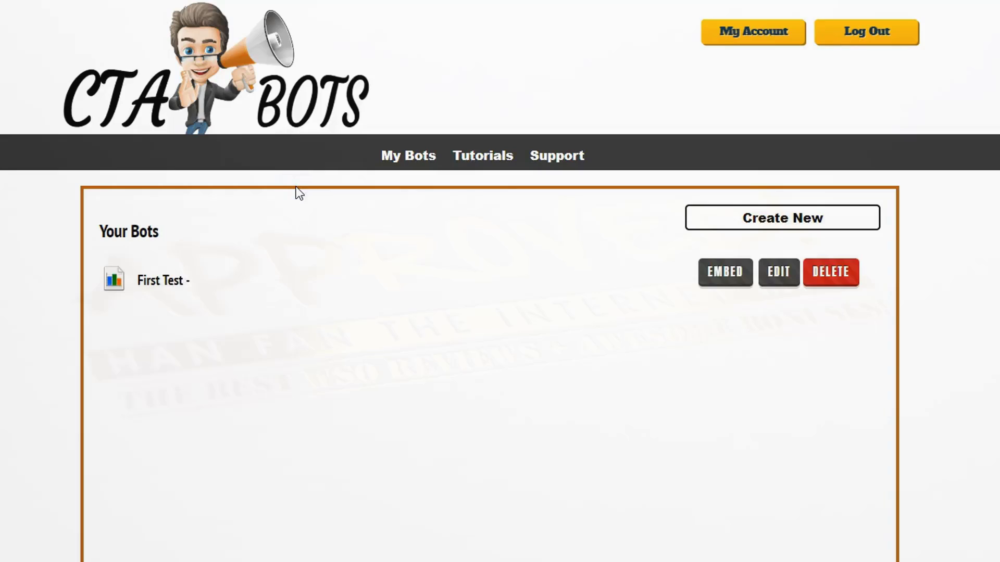
Step: Open the "First Test -" bot for editing and set its character to Nikki
click(778, 281)
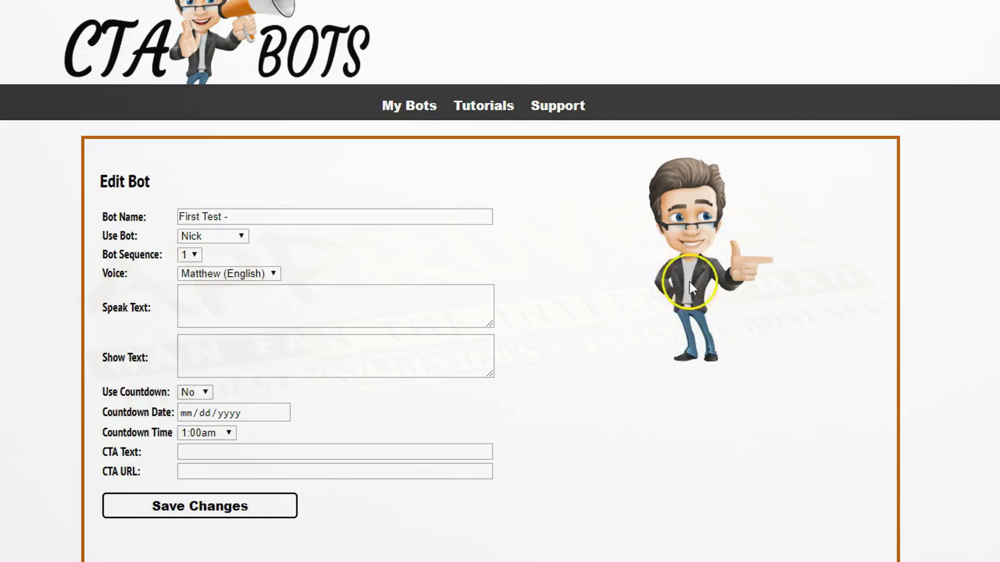
click(242, 236)
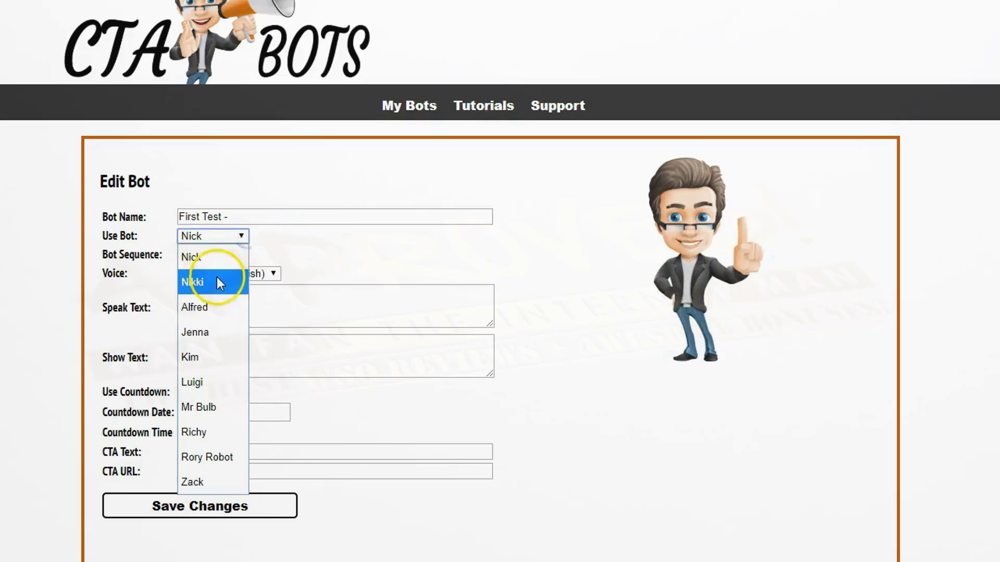
click(217, 278)
Step: Try the Alfred and Luigi characters for the bot
click(244, 236)
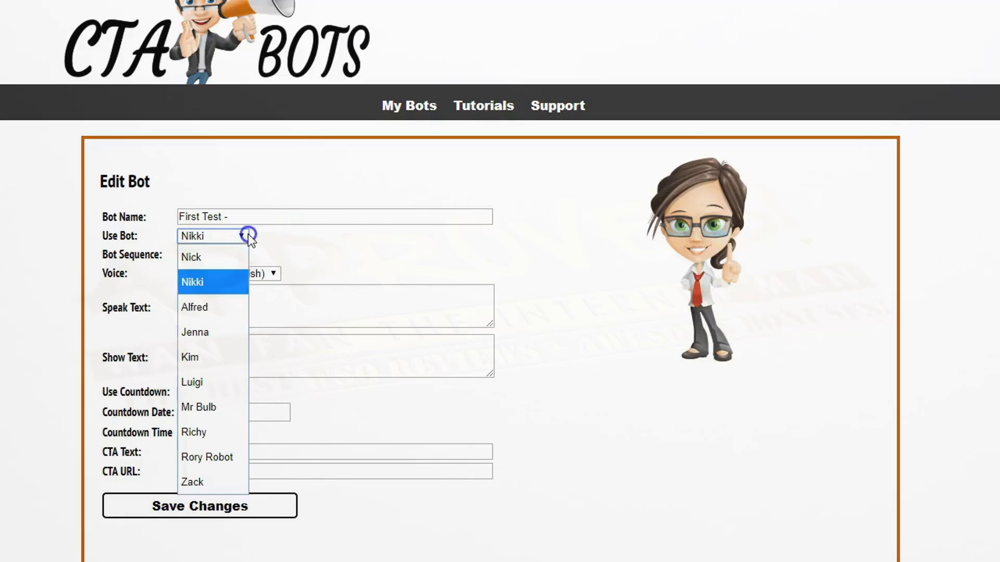
click(224, 309)
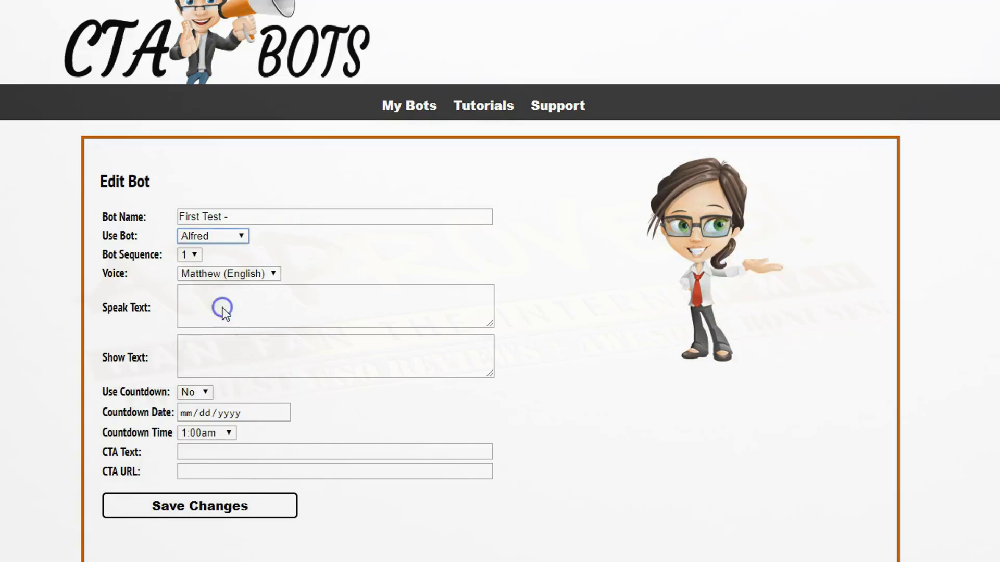
click(242, 236)
click(204, 382)
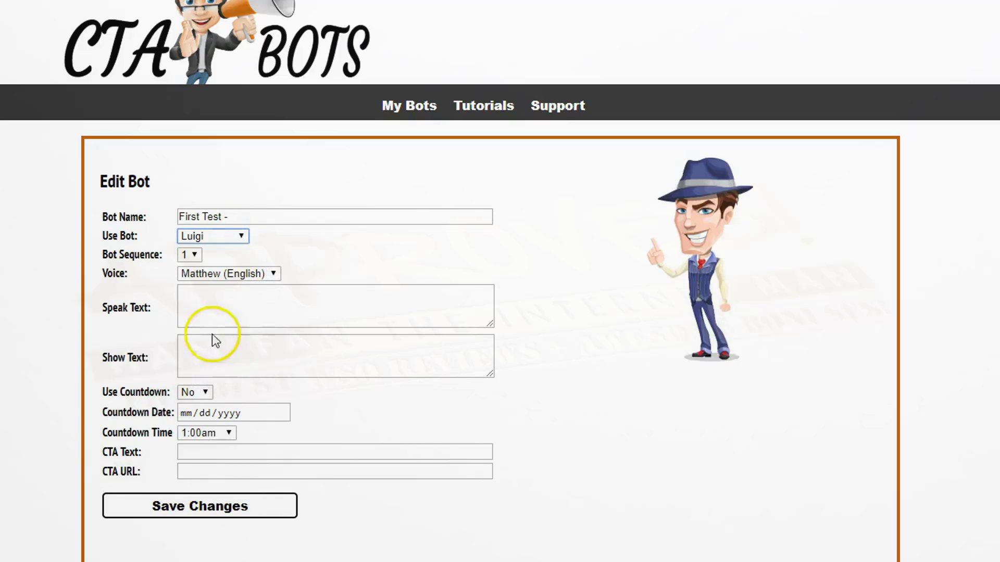
Step: Set the bot's character to Nikki and its bot sequence to 2
click(242, 236)
click(224, 282)
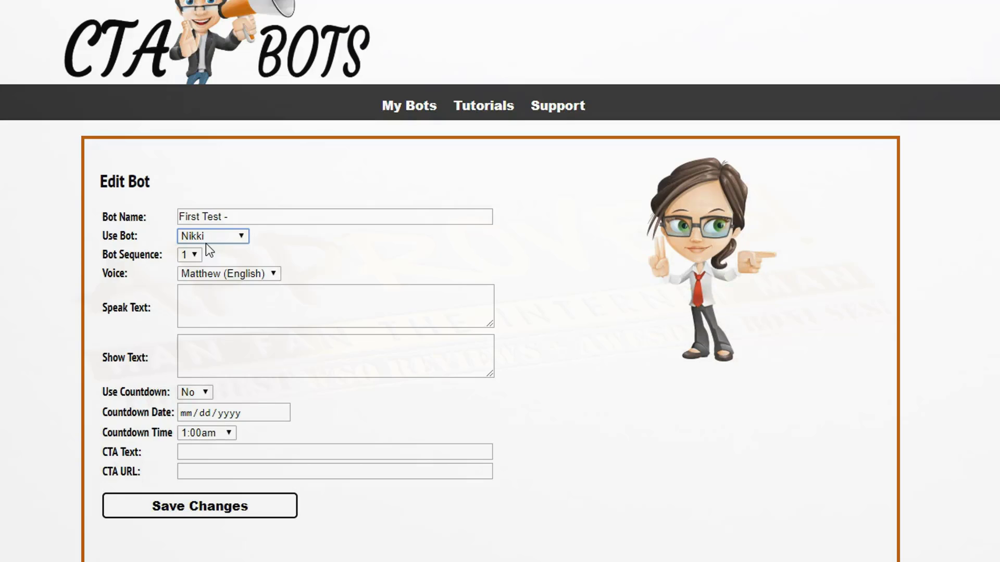
click(194, 260)
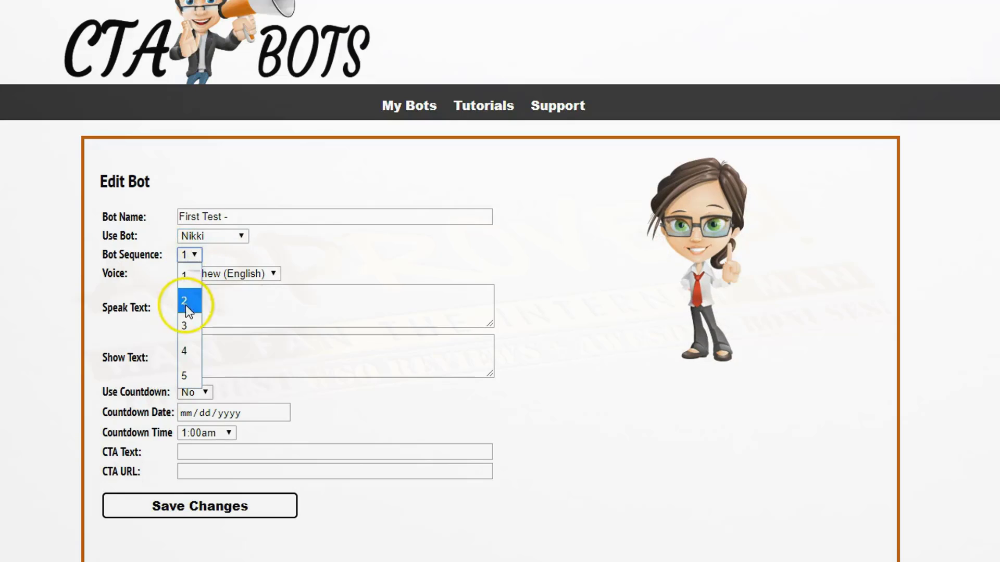
click(185, 305)
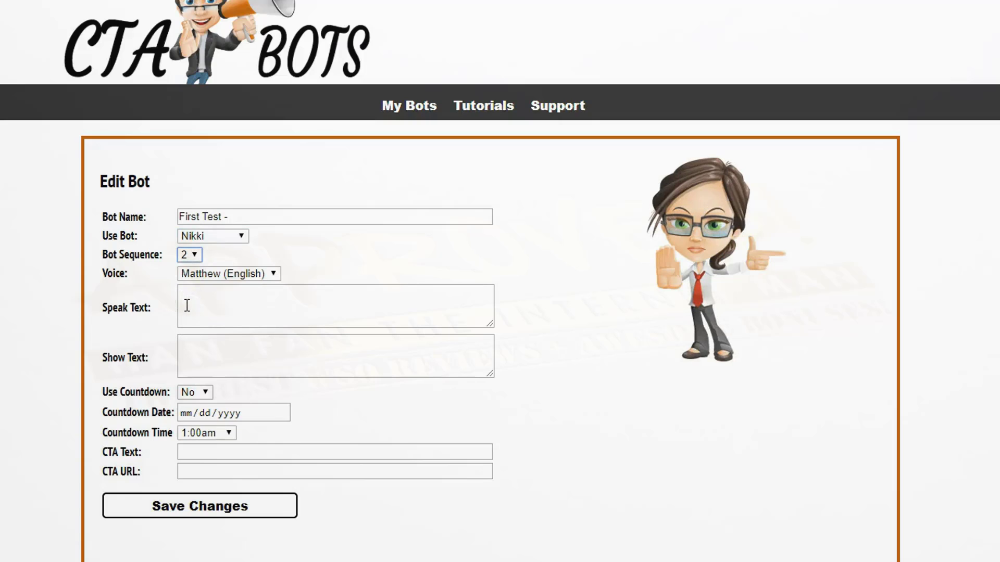
click(205, 307)
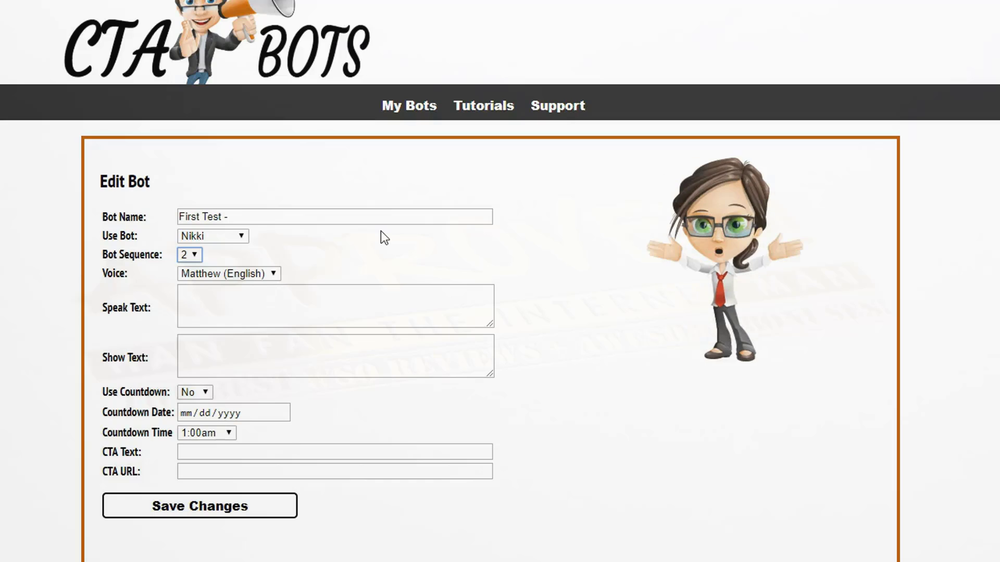
Step: Set the voice to Joanna (English) and enter a spoken demo message and a shown text inviting visitors to join the Facebook group below
click(274, 273)
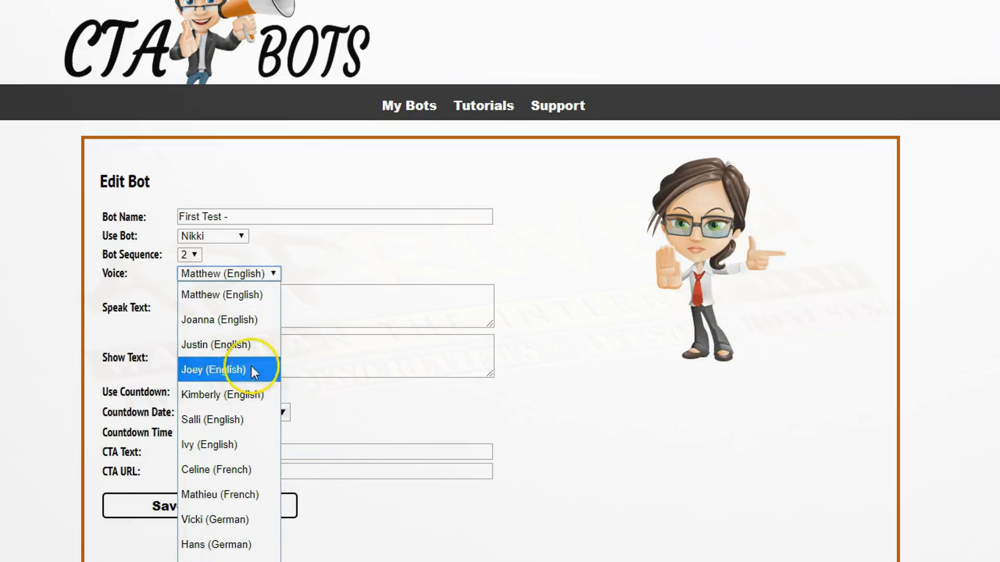
click(238, 322)
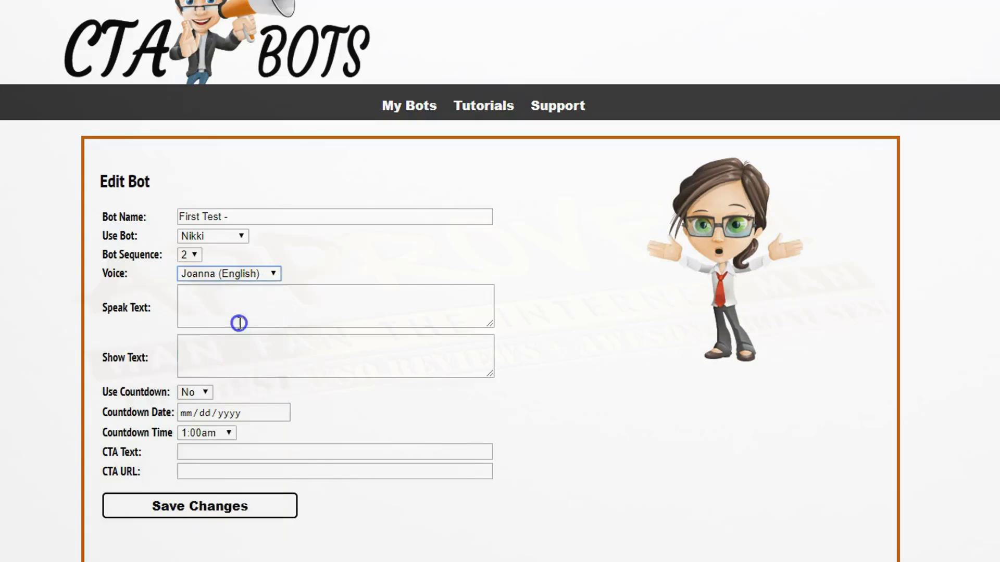
click(240, 320)
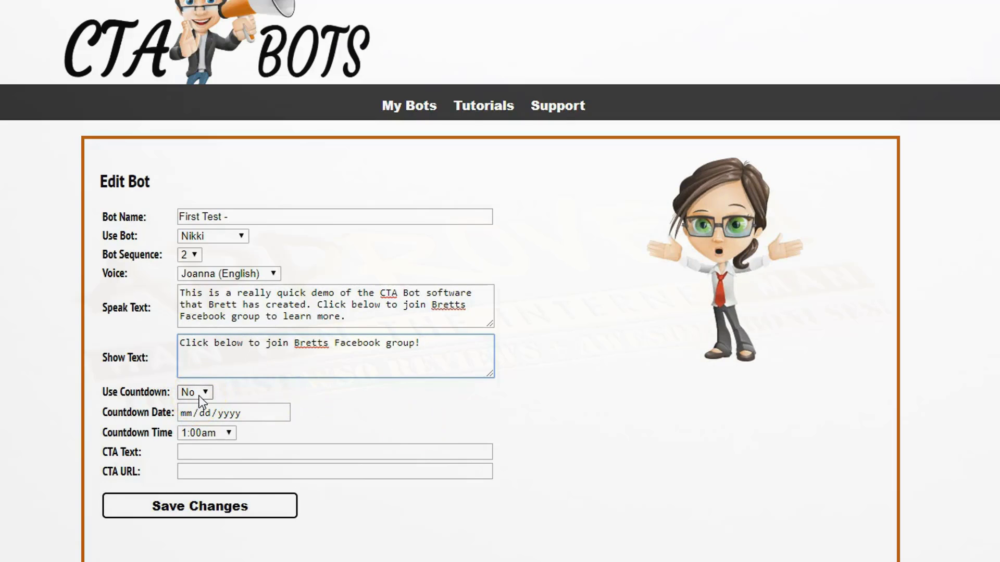
Step: Enable the bot's countdown and set it to 03/12/2019 at Midnight
click(206, 392)
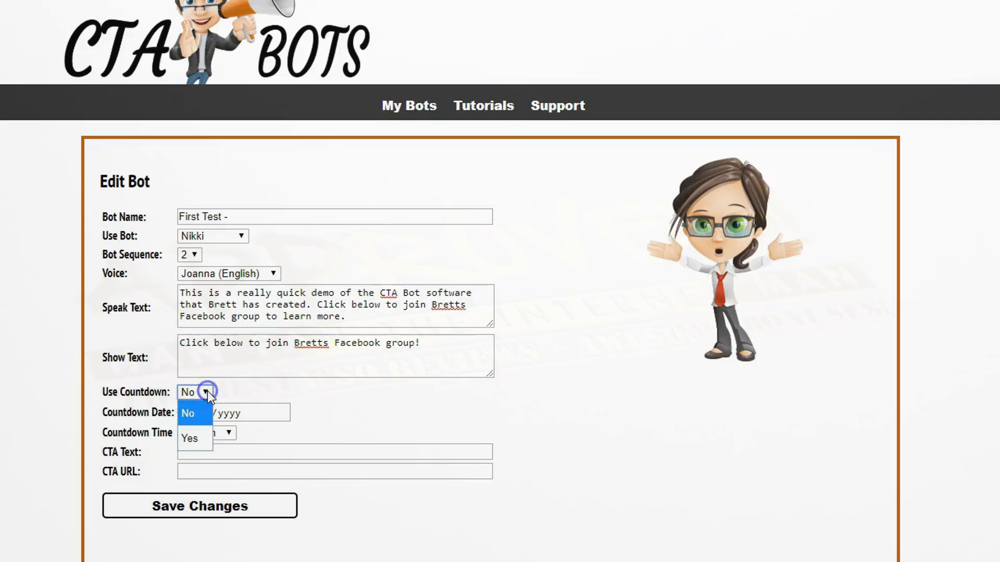
click(192, 436)
click(226, 411)
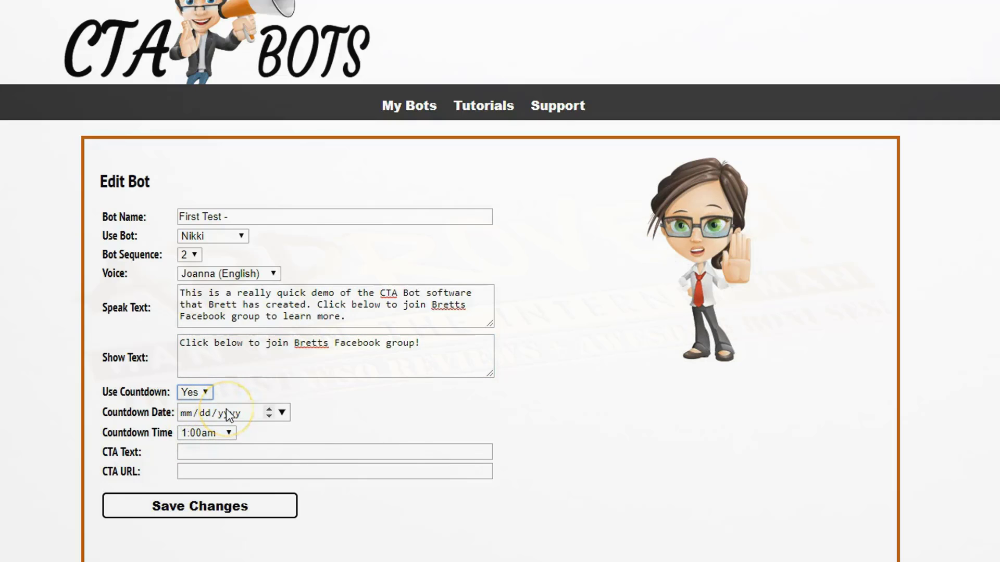
click(228, 414)
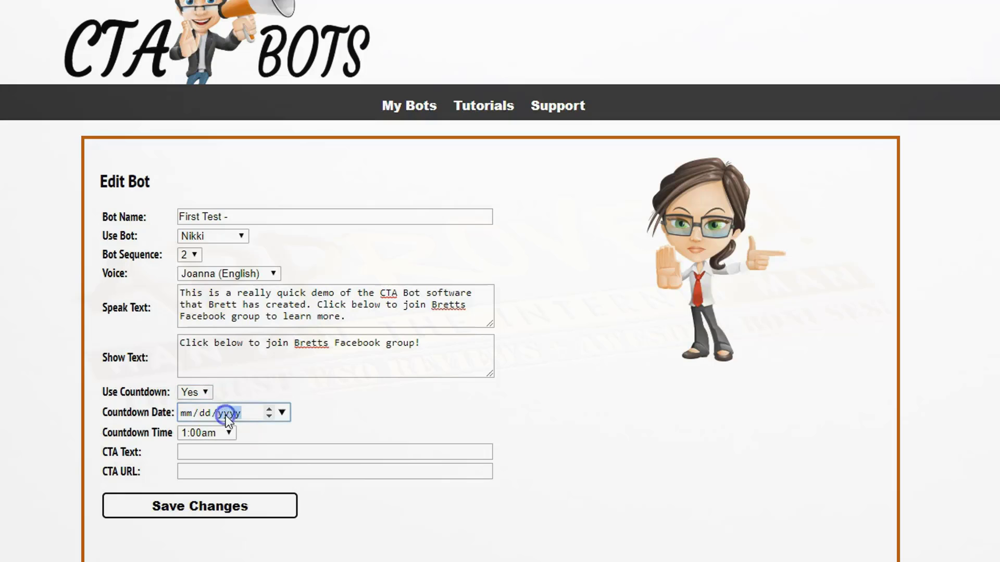
click(282, 413)
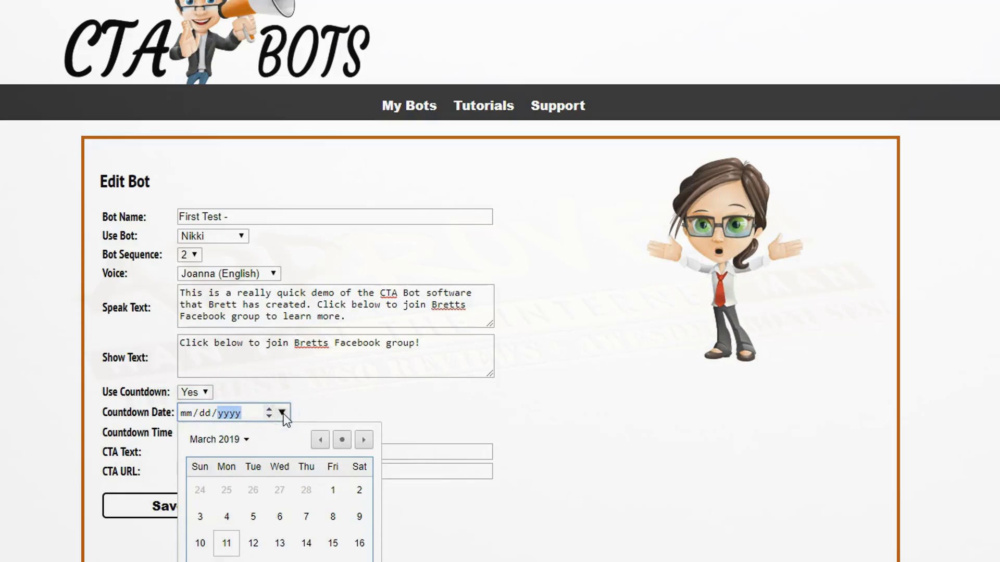
click(253, 544)
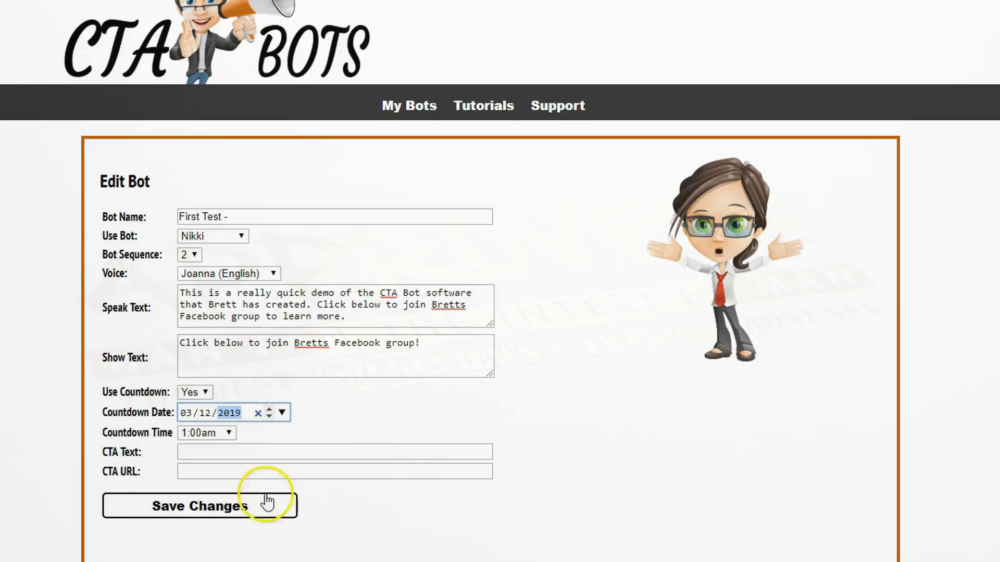
click(229, 434)
drag(226, 184, 227, 271)
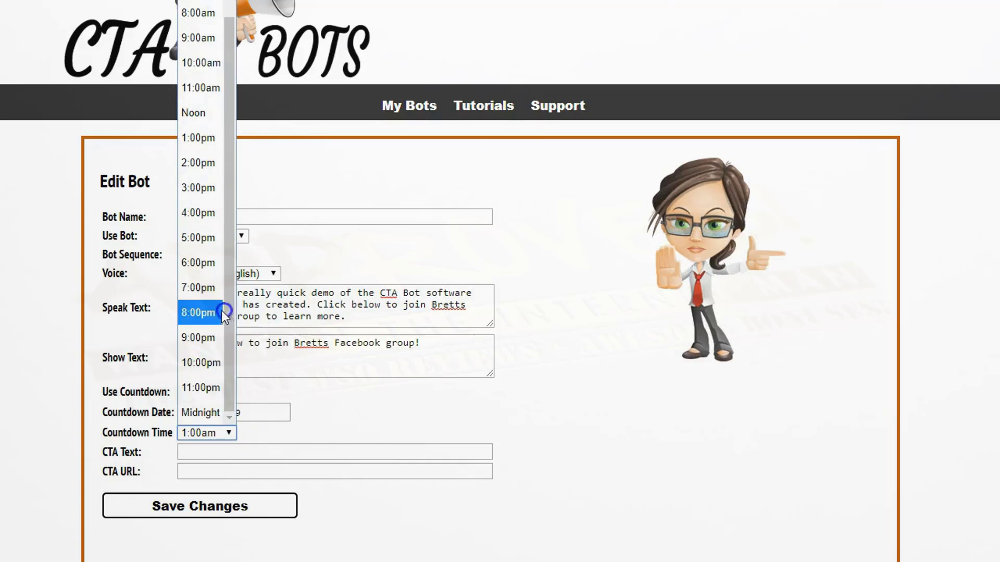
click(205, 413)
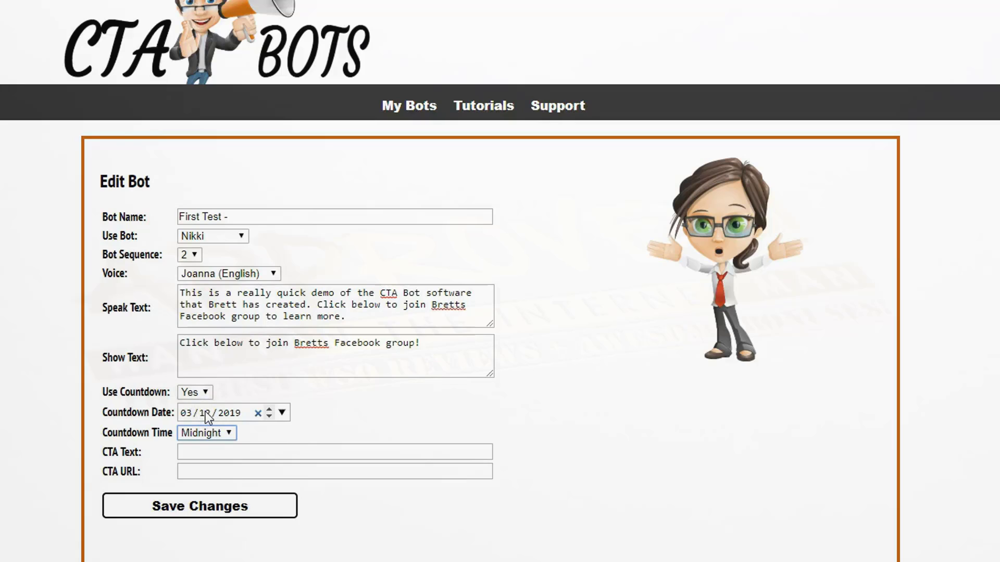
click(622, 316)
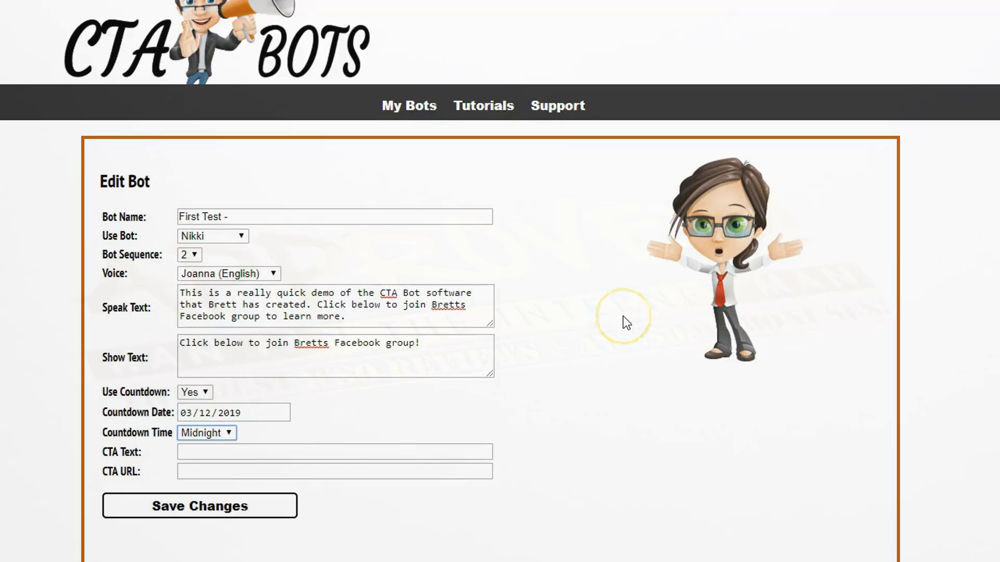
click(346, 411)
Step: Save the bot with the CTA text "CLICK HERE NOW!" and the owner's suggested website address as the CTA URL
click(251, 455)
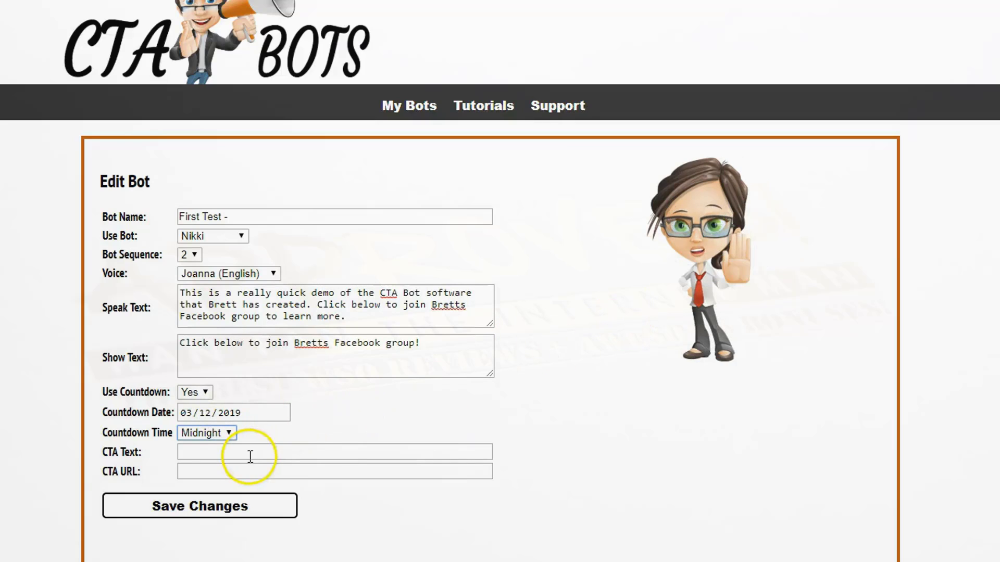
click(244, 480)
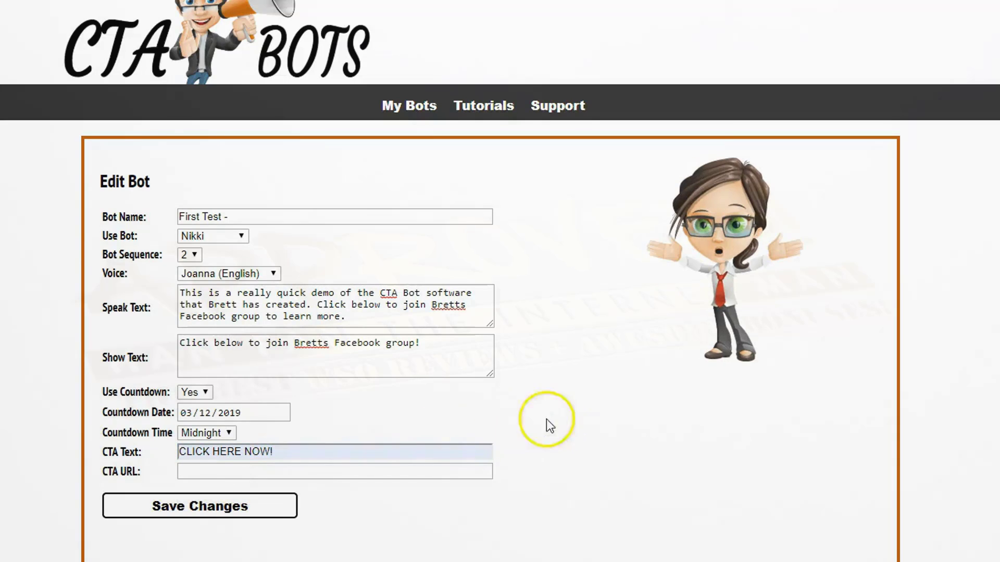
click(395, 472)
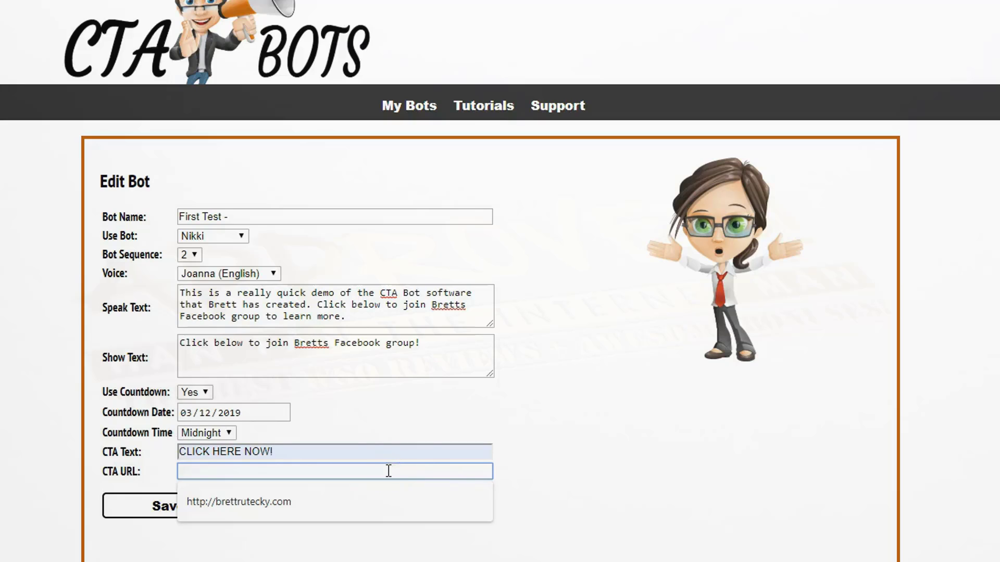
click(346, 495)
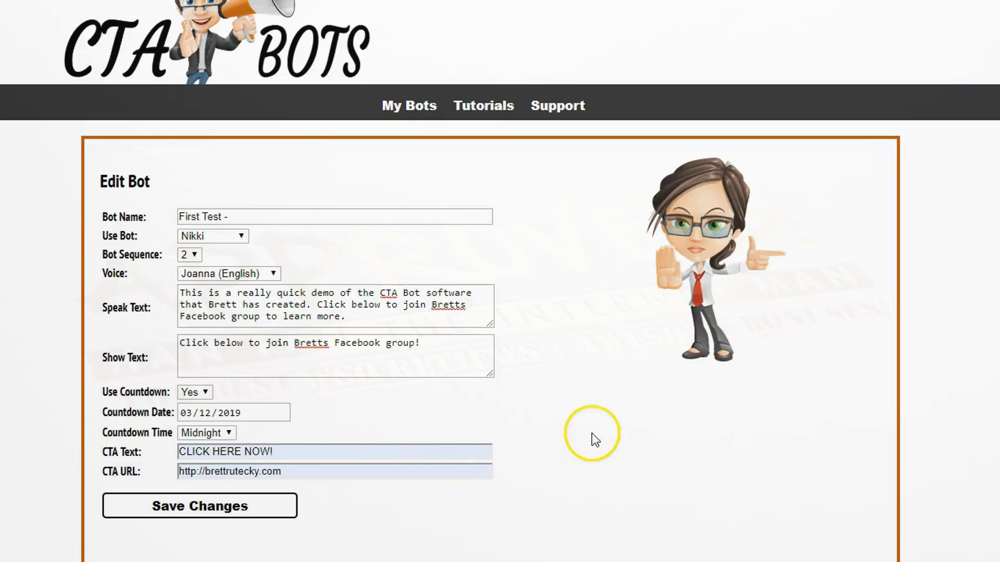
click(252, 507)
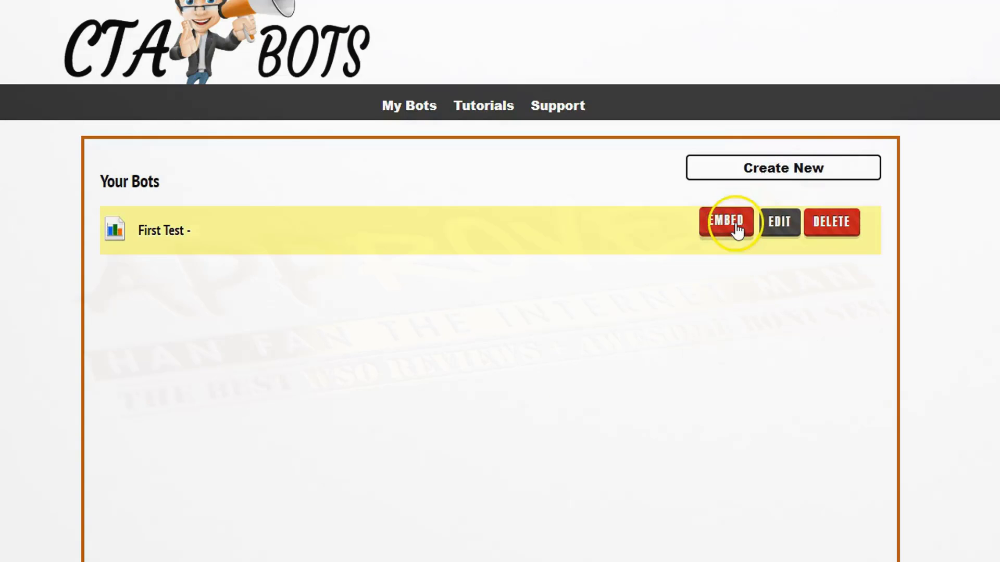
Step: Generate the embed code for the "First Test -" bot with the bot position kept at Left
click(737, 229)
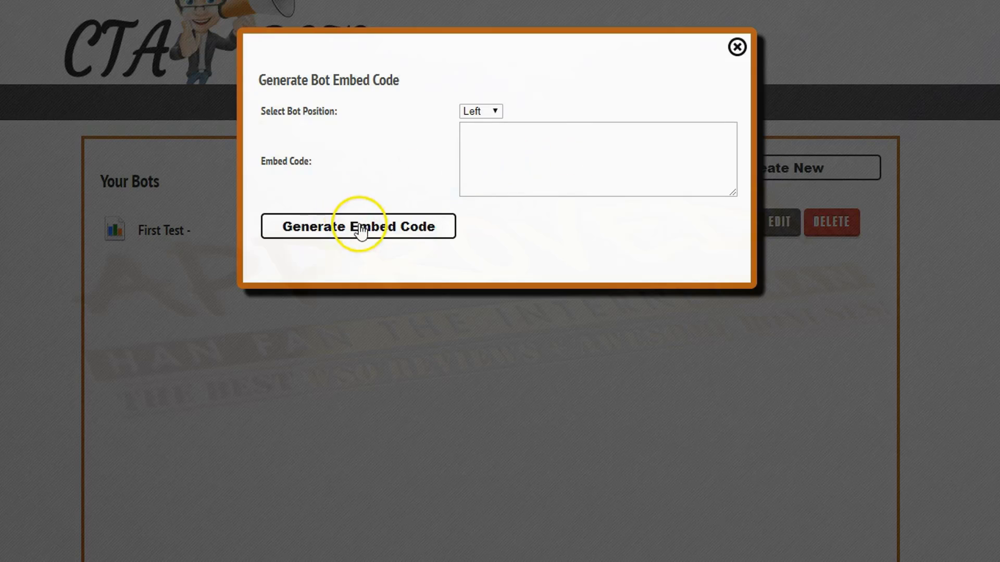
click(498, 112)
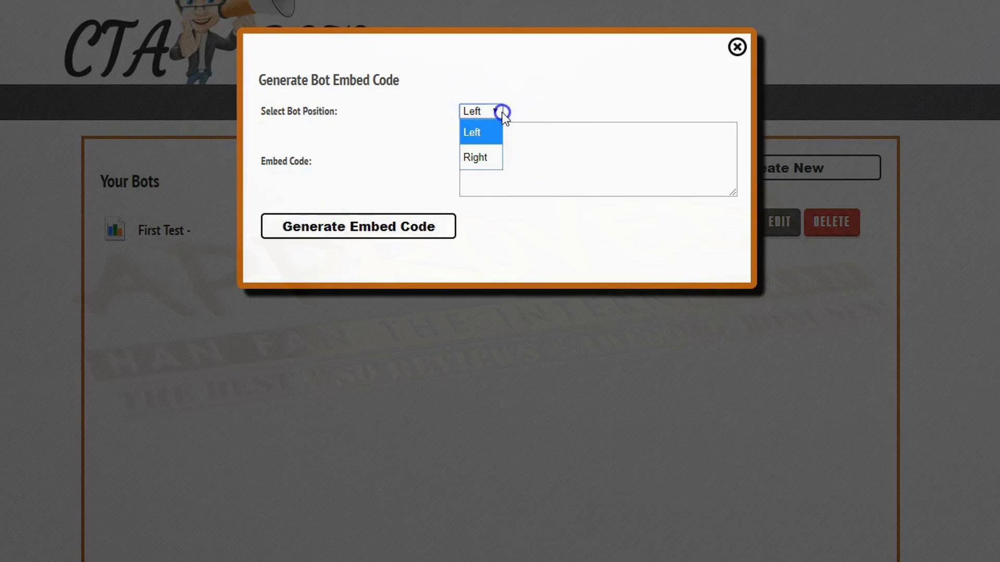
click(503, 114)
click(380, 228)
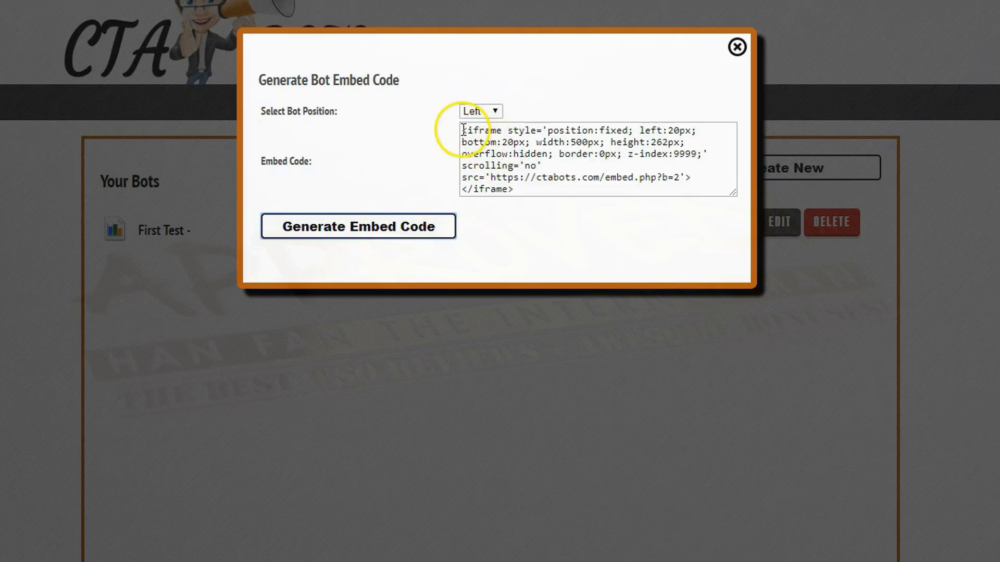
Step: Copy the complete generated iframe embed code to the clipboard
drag(464, 131, 583, 210)
right_click(578, 149)
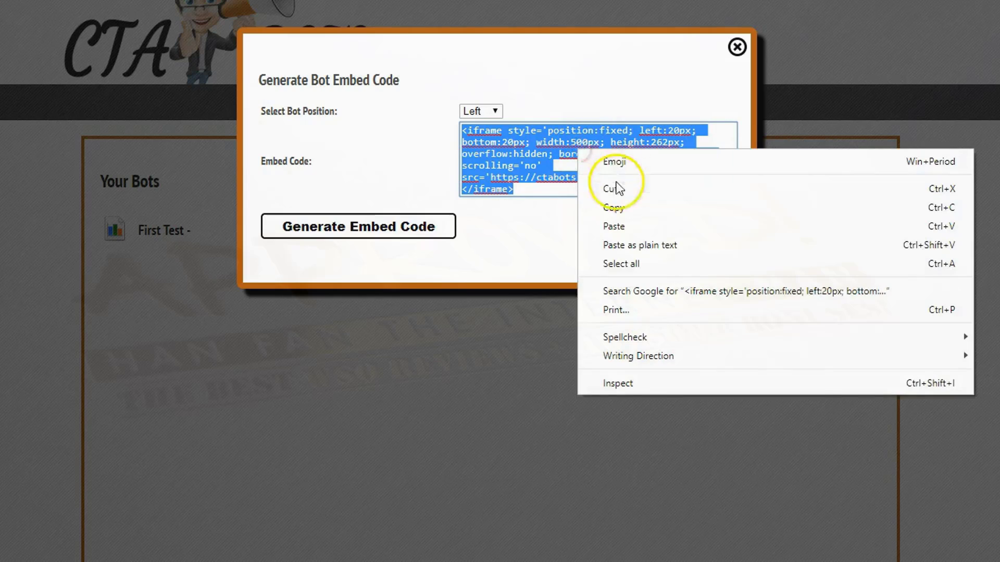
click(615, 207)
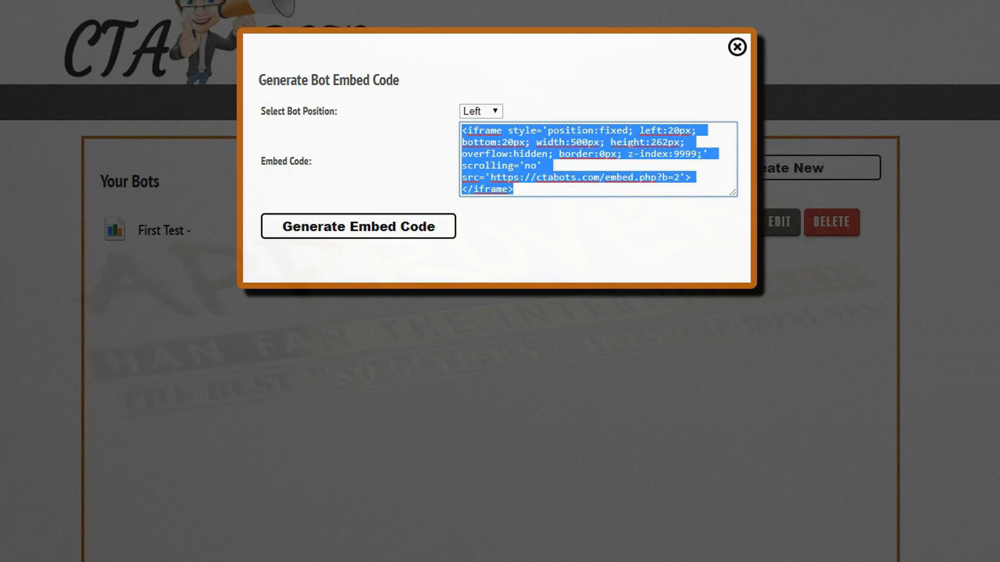